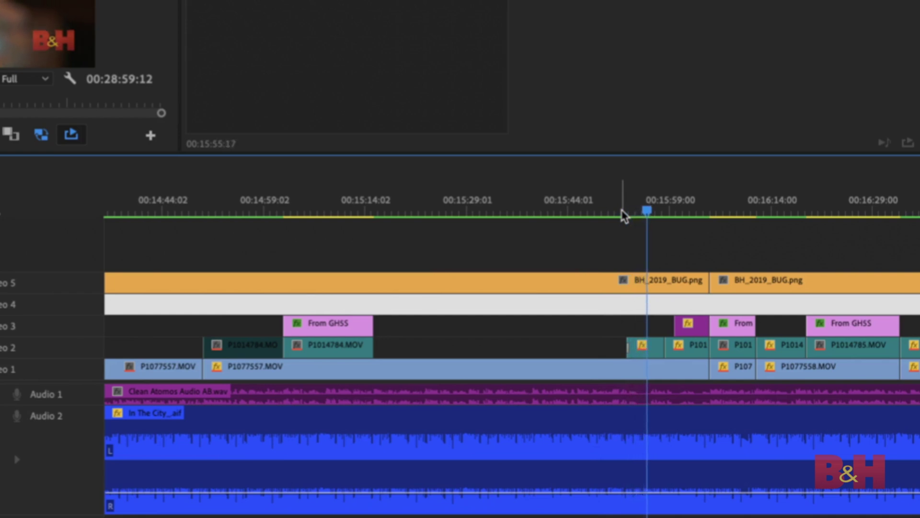
Replay the section from around 00:15:52 in the timeline
{"action": "left_click", "coordinate": [622, 212]}
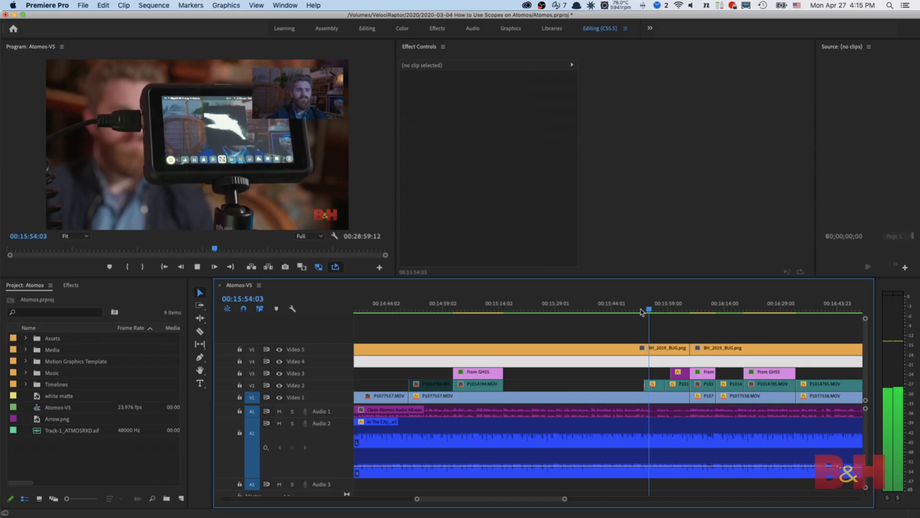
{"action": "key", "text": "space"}
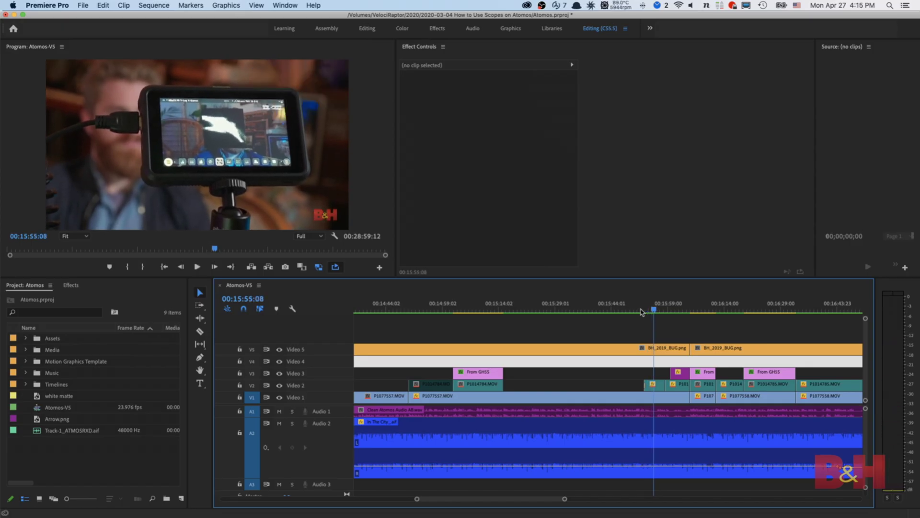
{"action": "left_click", "coordinate": [642, 312]}
{"action": "key", "text": "space"}
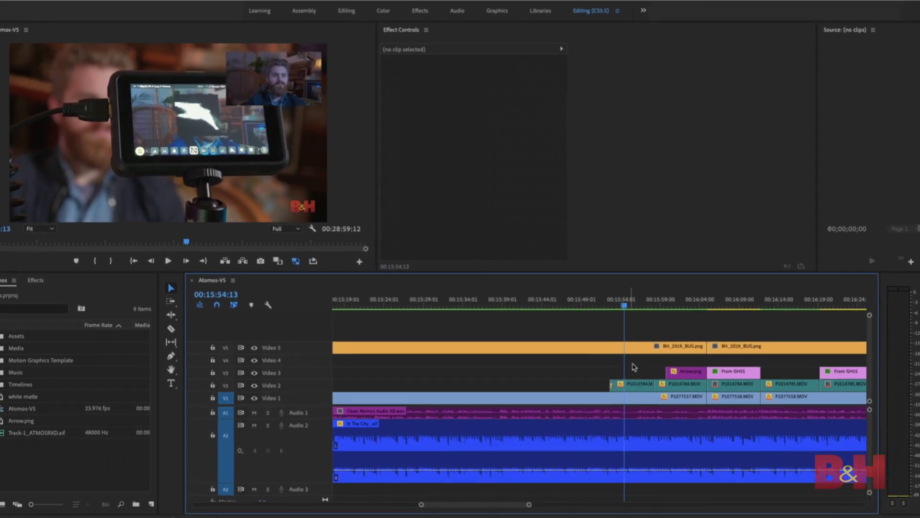
Mark in/out around clip P1014784 on Video 2 and loop-play that range
{"action": "left_click", "coordinate": [640, 383]}
{"action": "key", "text": "x"}
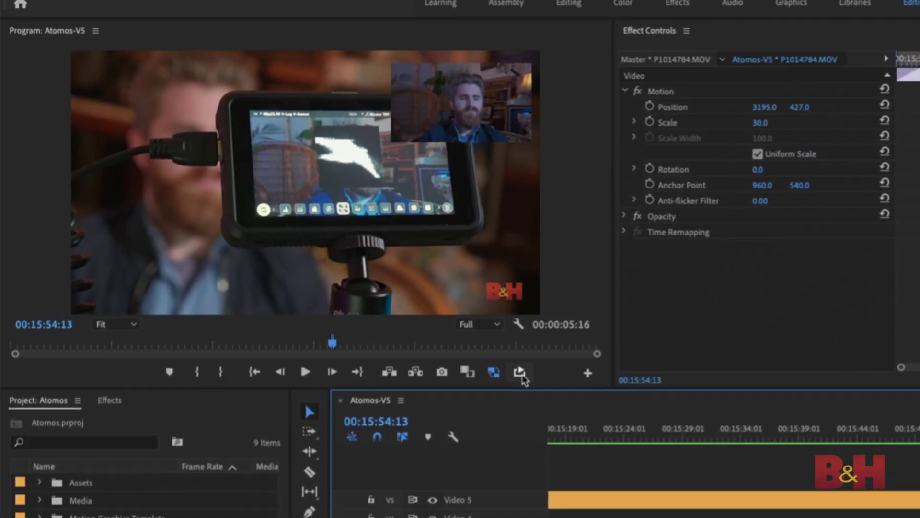
{"action": "left_click", "coordinate": [520, 373]}
{"action": "key", "text": "space"}
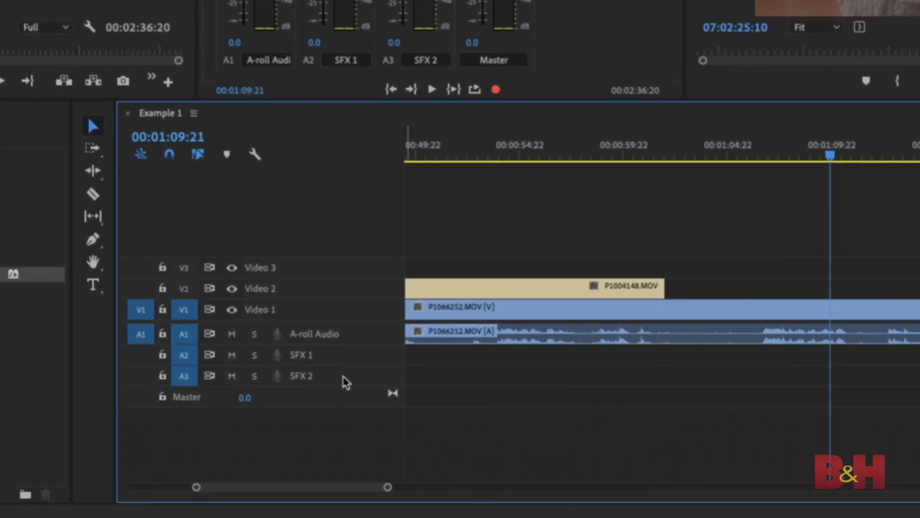
Add Submix 1, send SFX 1 and SFX 2 outputs to it, and insert a Parametric Equalizer
{"action": "right_click", "coordinate": [379, 383]}
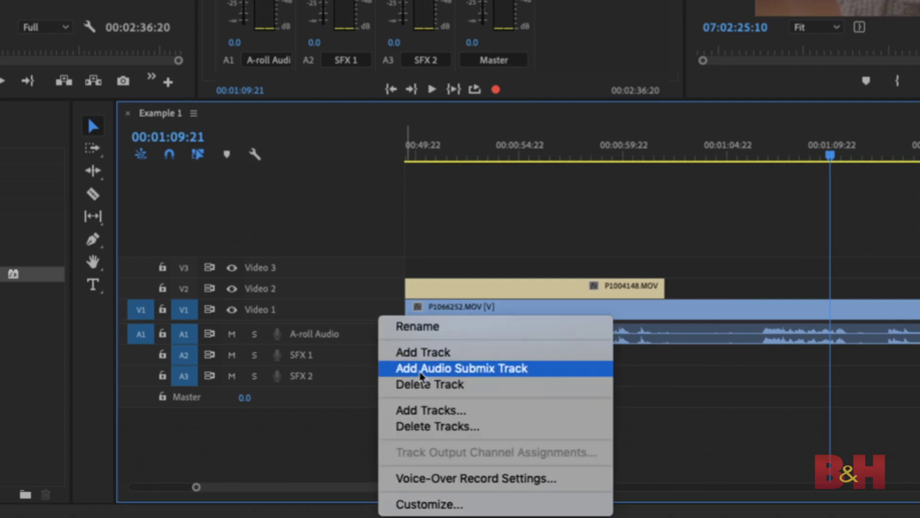
{"action": "left_click", "coordinate": [419, 371]}
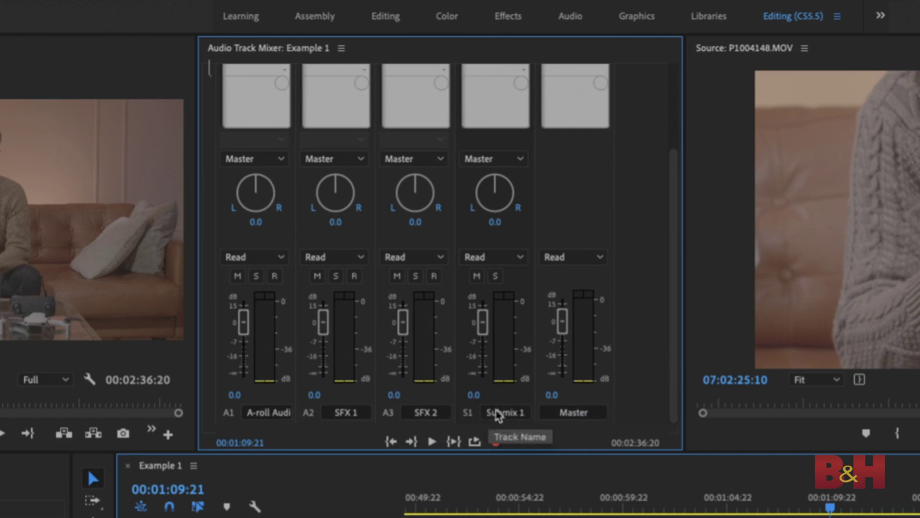
{"action": "left_click", "coordinate": [362, 162]}
{"action": "left_click", "coordinate": [352, 177]}
{"action": "left_click", "coordinate": [437, 161]}
{"action": "left_click", "coordinate": [432, 181]}
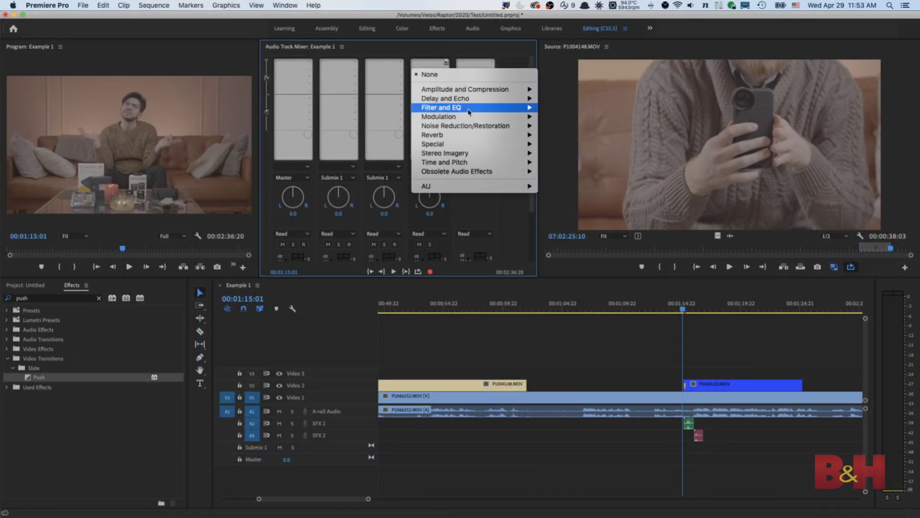
{"action": "mouse_move", "coordinate": [469, 112]}
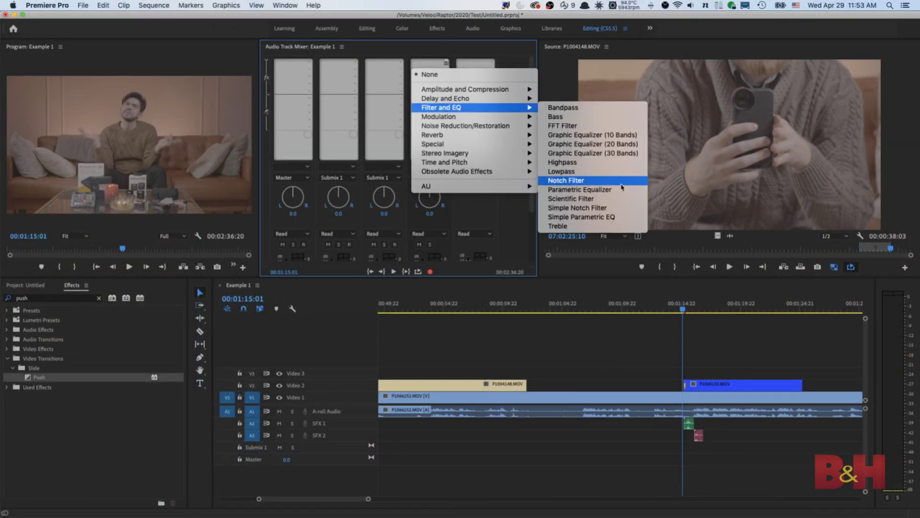
{"action": "left_click", "coordinate": [575, 187]}
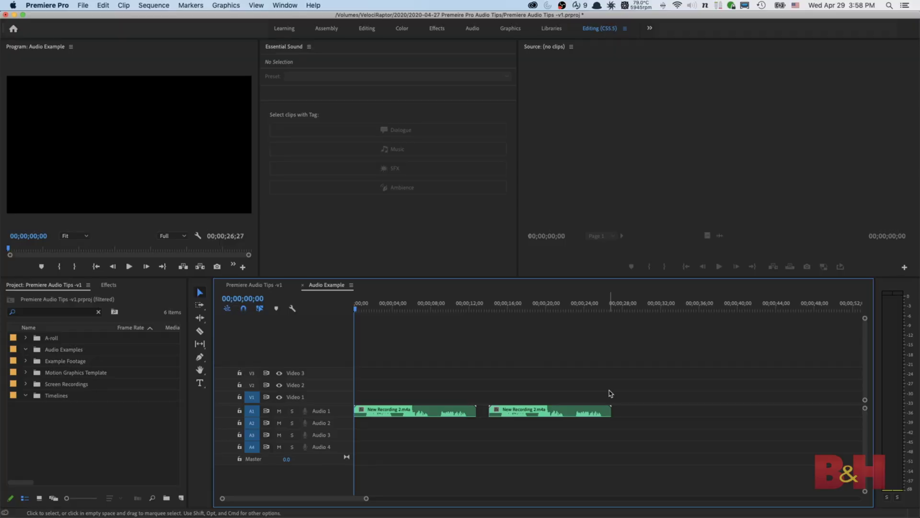
Preview the audio, widen the Program monitor, enable looping, and select the first New Recording 2.m4a clip
{"action": "key", "text": "space"}
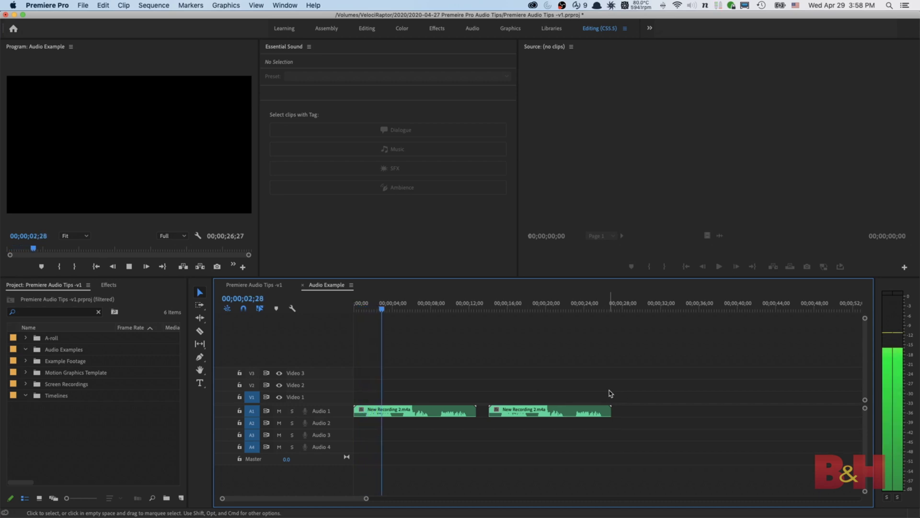
{"action": "key", "text": "space"}
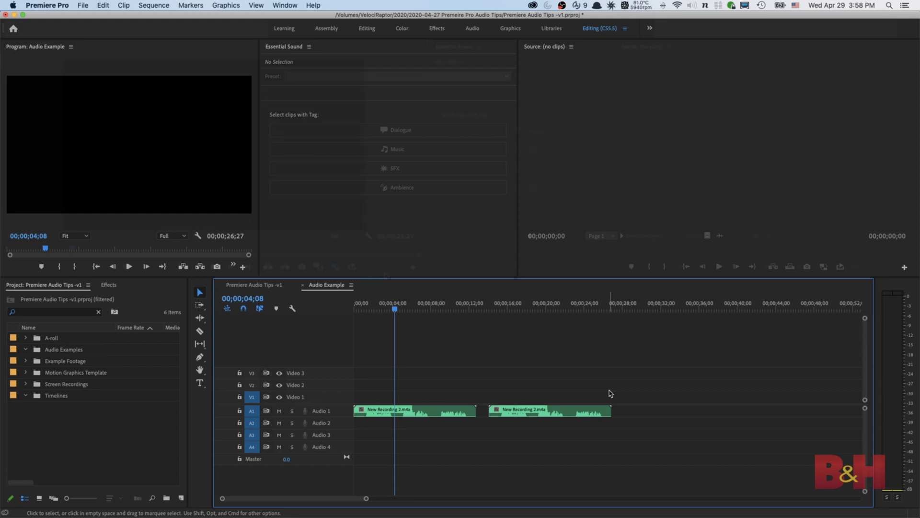
{"action": "left_click_drag", "start_coordinate": [259, 144], "coordinate": [428, 144]}
{"action": "left_click", "coordinate": [352, 267]}
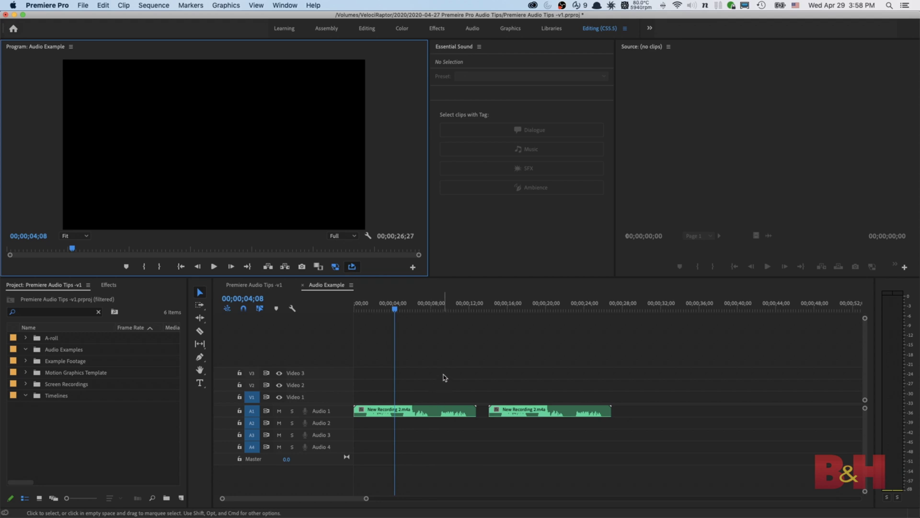
{"action": "left_click_drag", "start_coordinate": [444, 366], "coordinate": [415, 436]}
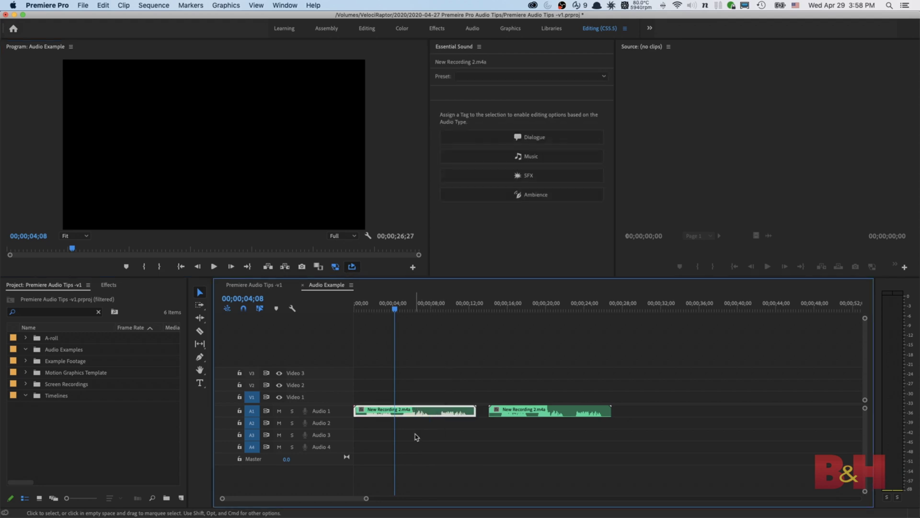
Mark the first New Recording 2.m4a clip's range, tag it Dialogue, and expand Repair
{"action": "key", "text": "slash"}
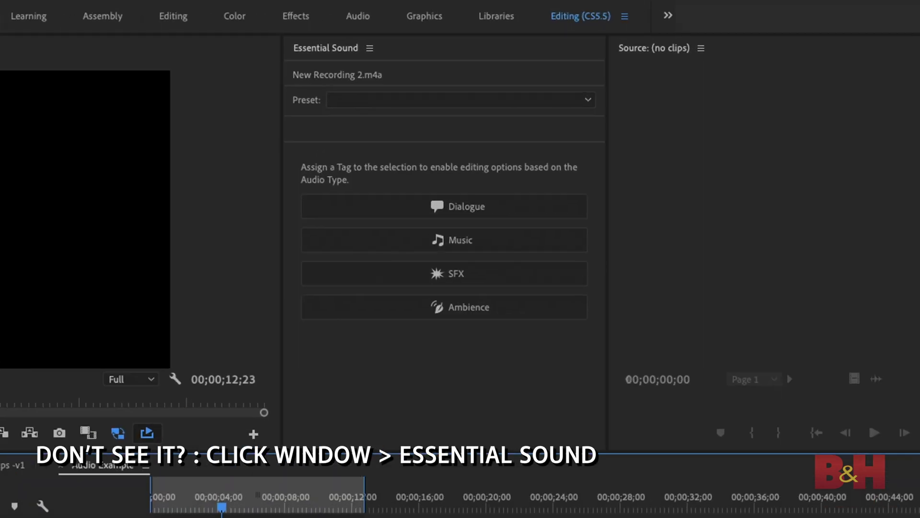
{"action": "left_click", "coordinate": [426, 216]}
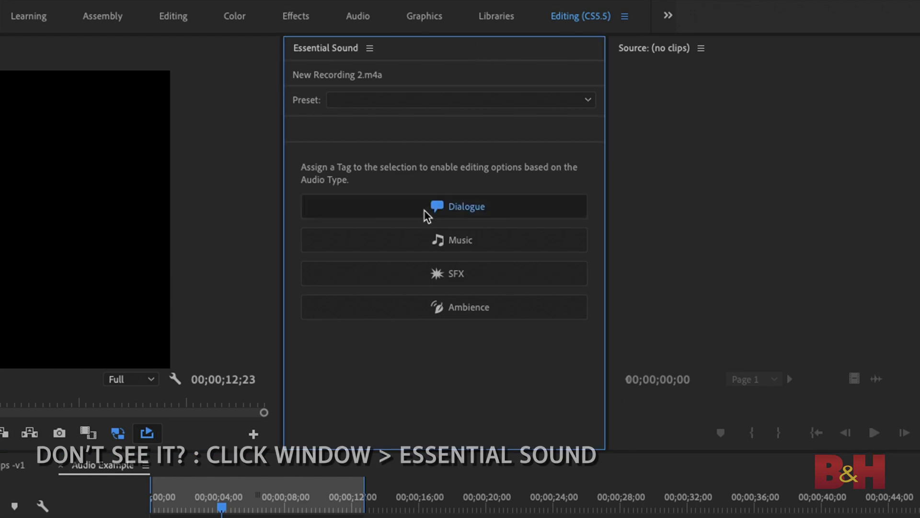
{"action": "left_click", "coordinate": [427, 215]}
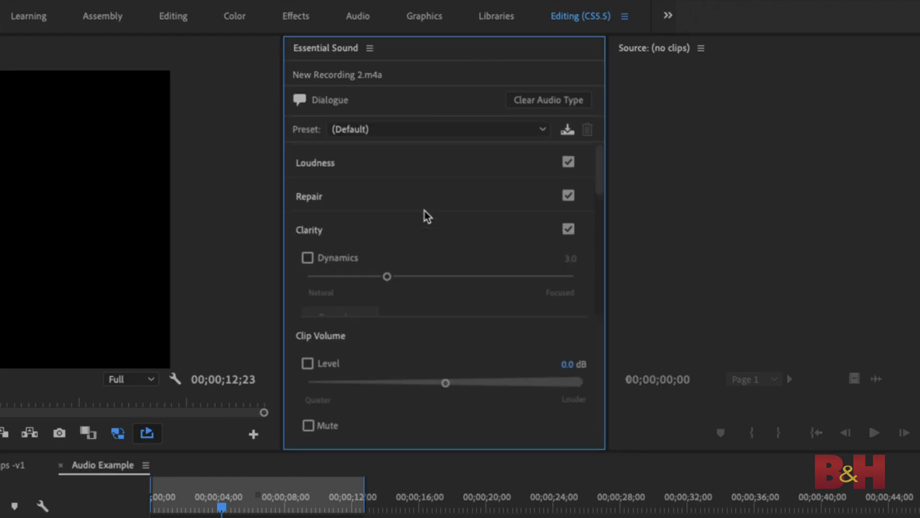
{"action": "left_click", "coordinate": [486, 200]}
{"action": "left_click", "coordinate": [565, 198]}
{"action": "left_click", "coordinate": [565, 197]}
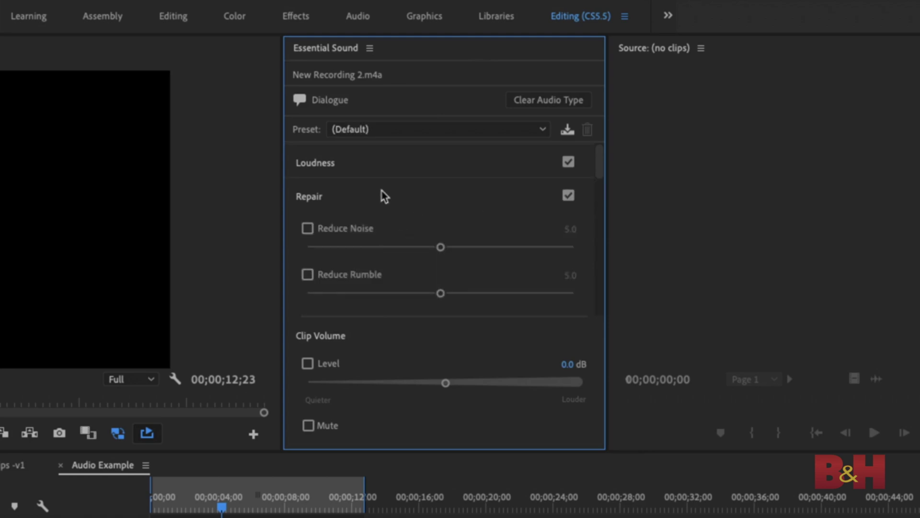
Enable Reduce Noise, try 3.3, 5.7 and 10.0, then settle around 1.0
{"action": "left_click", "coordinate": [308, 229]}
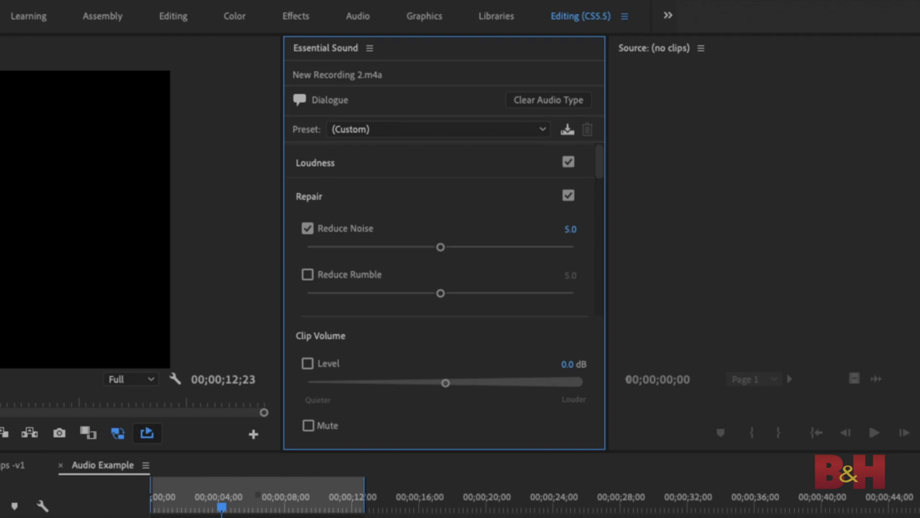
{"action": "left_click_drag", "start_coordinate": [440, 247], "coordinate": [395, 247]}
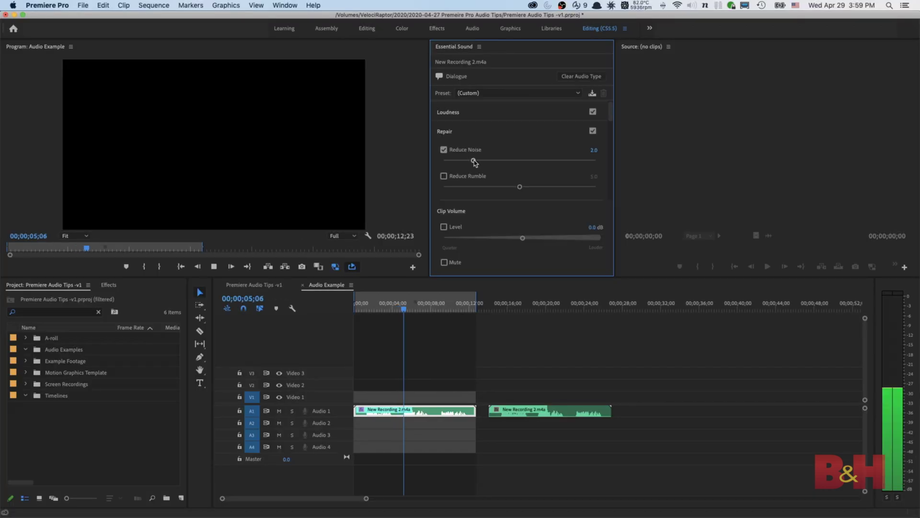
{"action": "left_click_drag", "start_coordinate": [495, 161], "coordinate": [604, 166]}
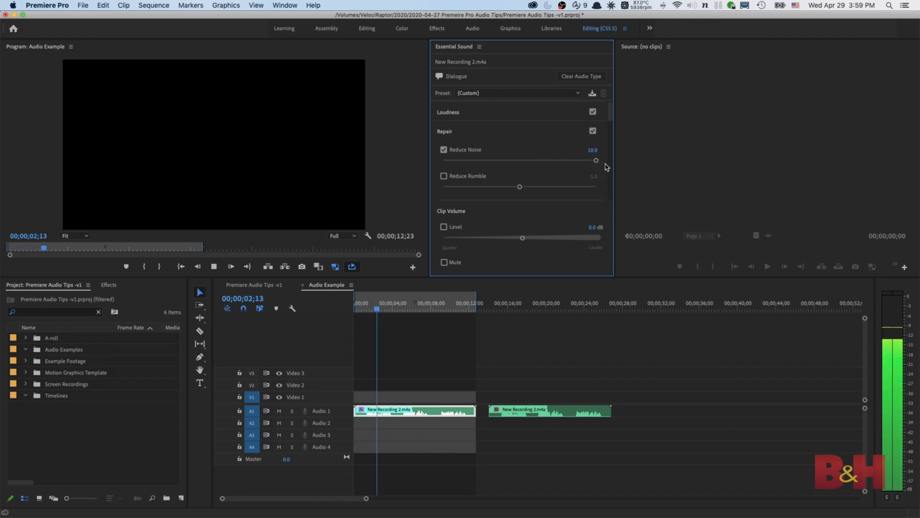
{"action": "left_click_drag", "start_coordinate": [596, 160], "coordinate": [461, 161]}
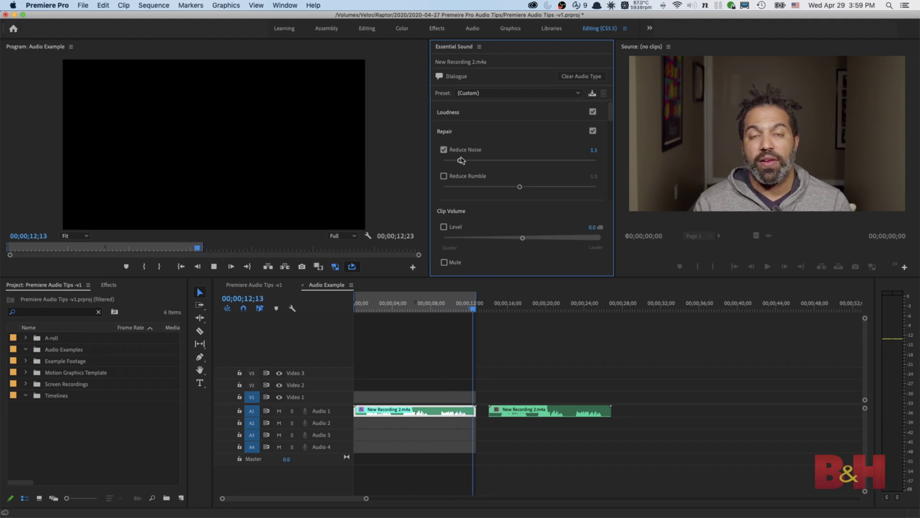
{"action": "left_click_drag", "start_coordinate": [461, 161], "coordinate": [458, 161]}
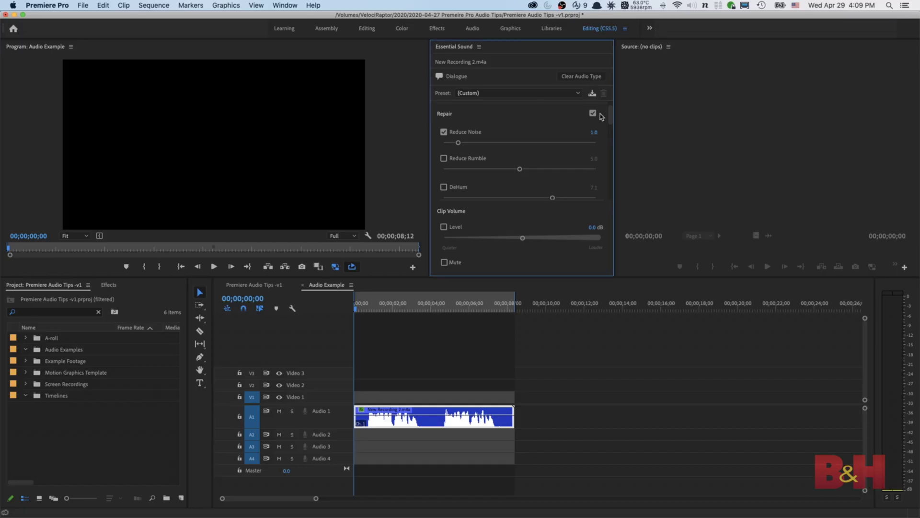
Enable Reduce Reverb in Essential Sound and raise it to 6.7
{"action": "scroll", "coordinate": [608, 115], "scroll_direction": "up", "scroll_amount": 2}
{"action": "left_click", "coordinate": [639, 114]}
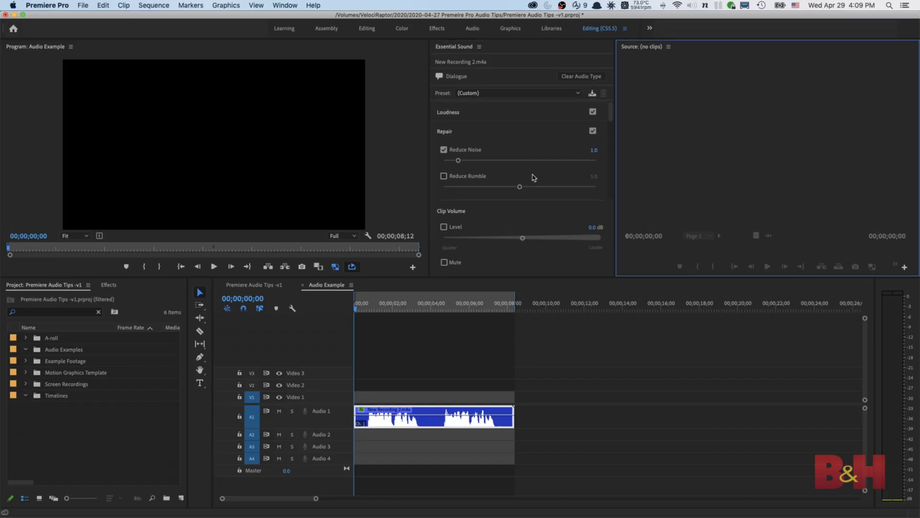
{"action": "scroll", "coordinate": [603, 117], "scroll_direction": "down", "scroll_amount": 4}
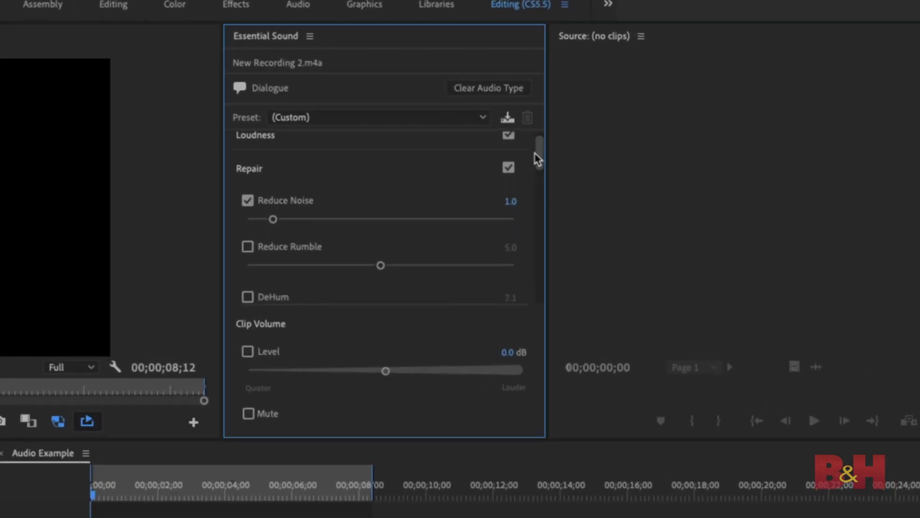
{"action": "left_click_drag", "start_coordinate": [535, 177], "coordinate": [536, 195]}
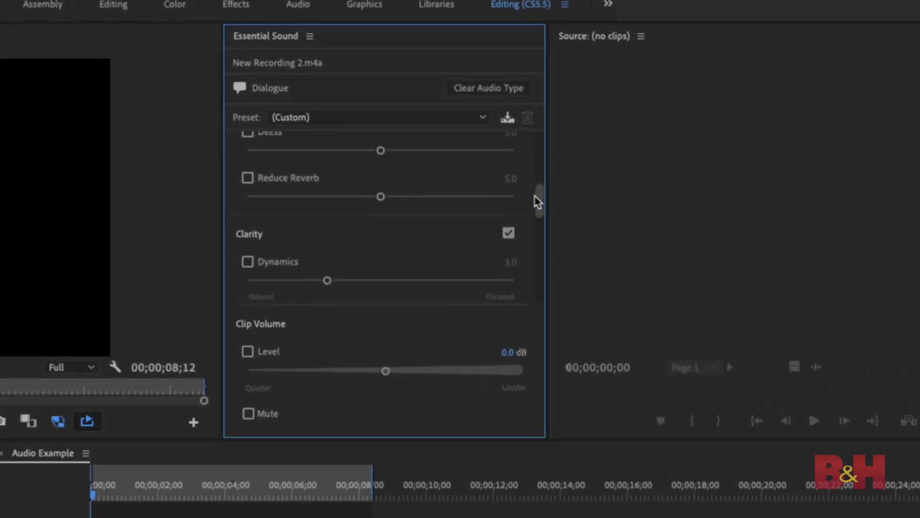
{"action": "left_click", "coordinate": [246, 179]}
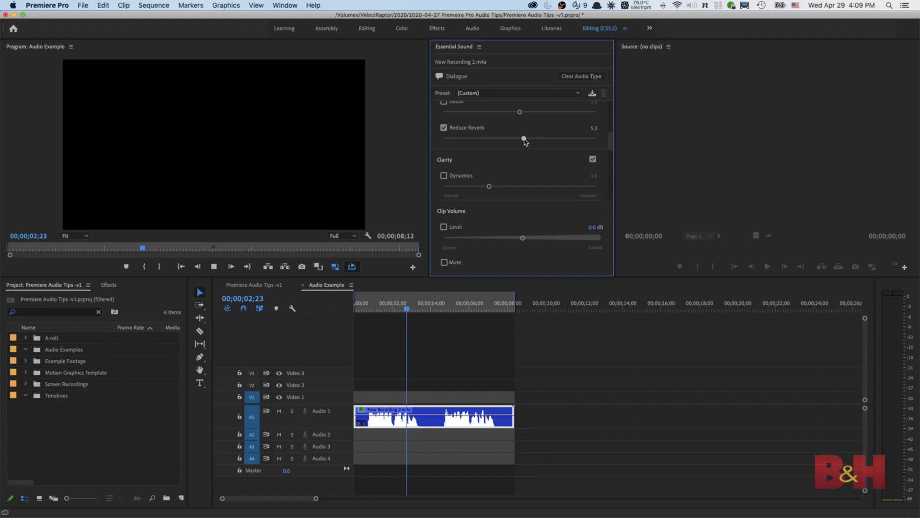
{"action": "left_click_drag", "start_coordinate": [535, 141], "coordinate": [574, 139]}
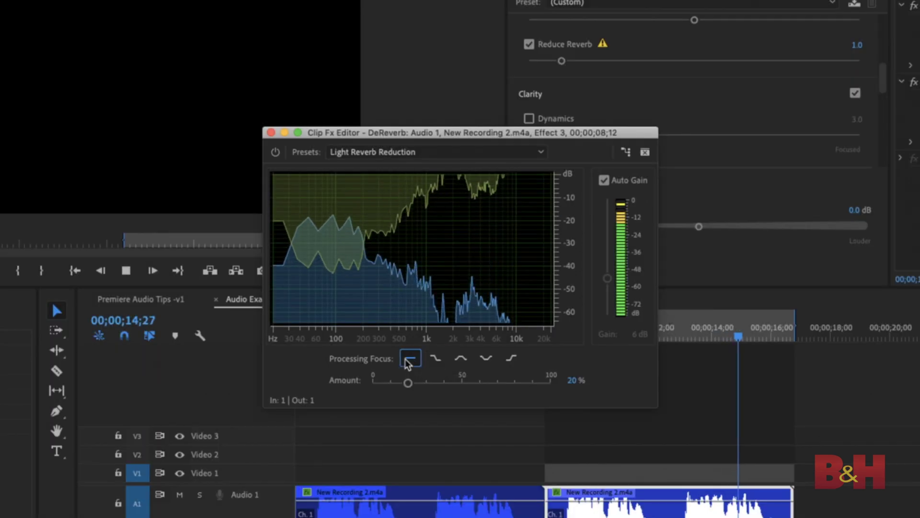
Try the DeReverb Processing Focus presets high, flat, then settle on the dip curve
{"action": "left_click", "coordinate": [512, 358]}
{"action": "left_click", "coordinate": [410, 358]}
{"action": "left_click", "coordinate": [486, 358]}
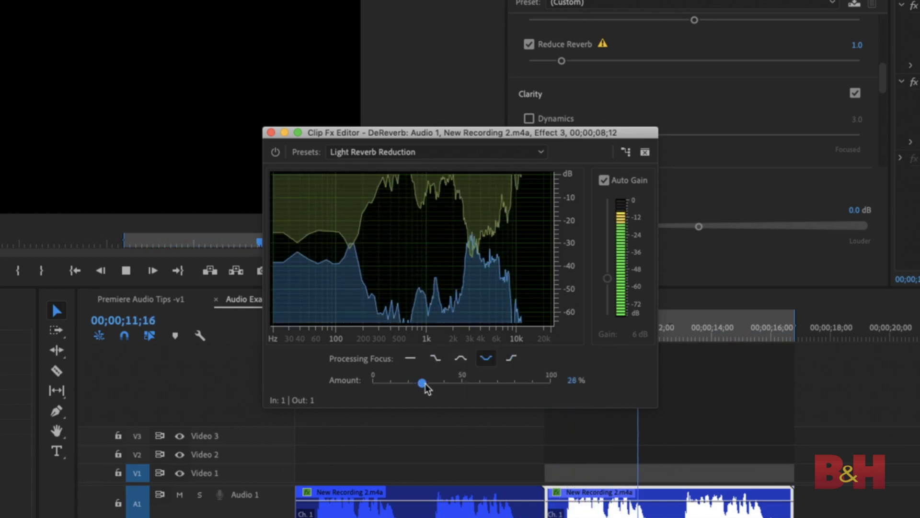